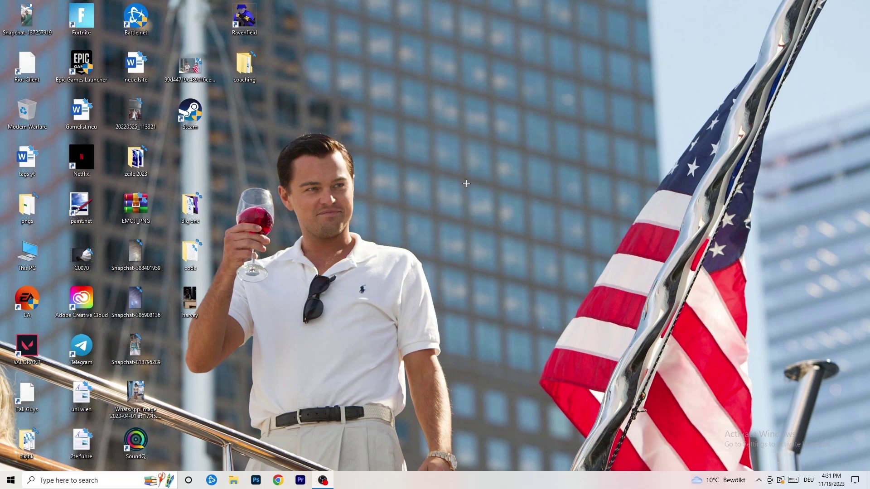
- Launch NVIDIA Control Panel from the desktop's right-click menu, landing on Change Resolution
right_click(467, 161)
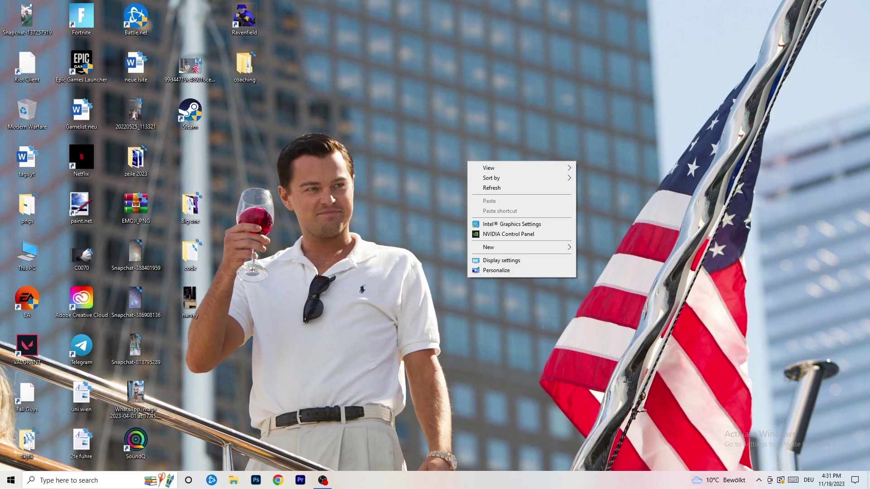
left_click(498, 234)
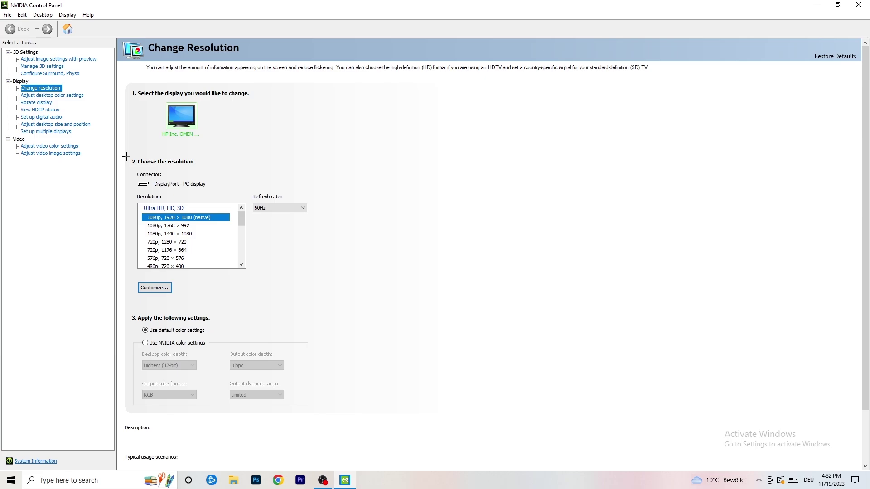
- Start a new custom resolution and enter 1440 horizontal pixels by 1040 lines
left_click(166, 287)
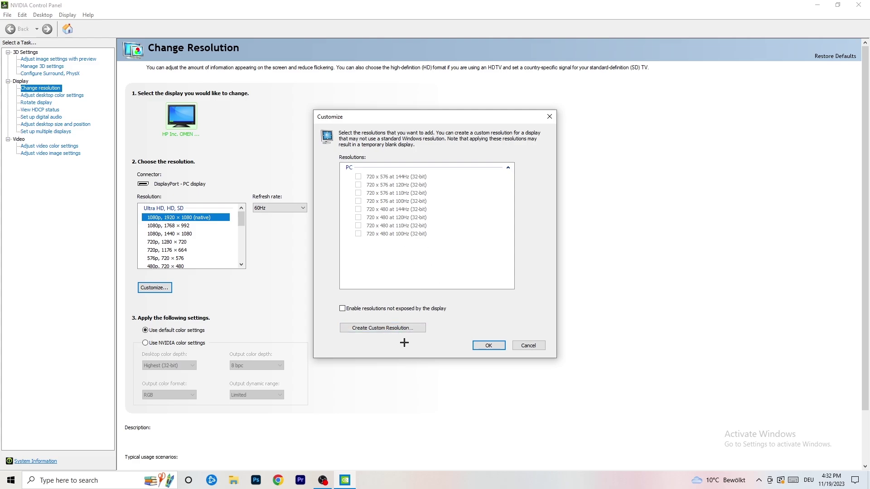
left_click(396, 326)
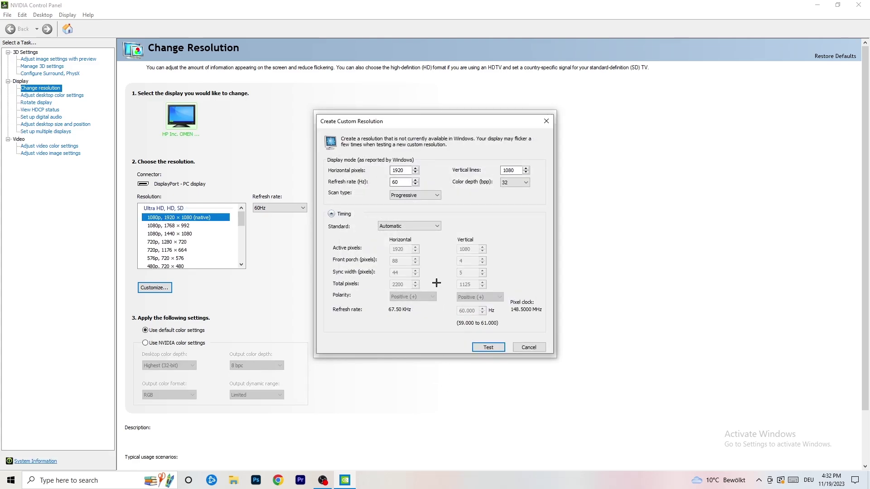
left_click_drag(406, 170, 386, 168)
type("1440")
double_click(514, 171)
type("1040")
- Set the custom resolution's timing standard to CVT reduced blank
left_click(414, 195)
left_click(472, 195)
left_click(420, 226)
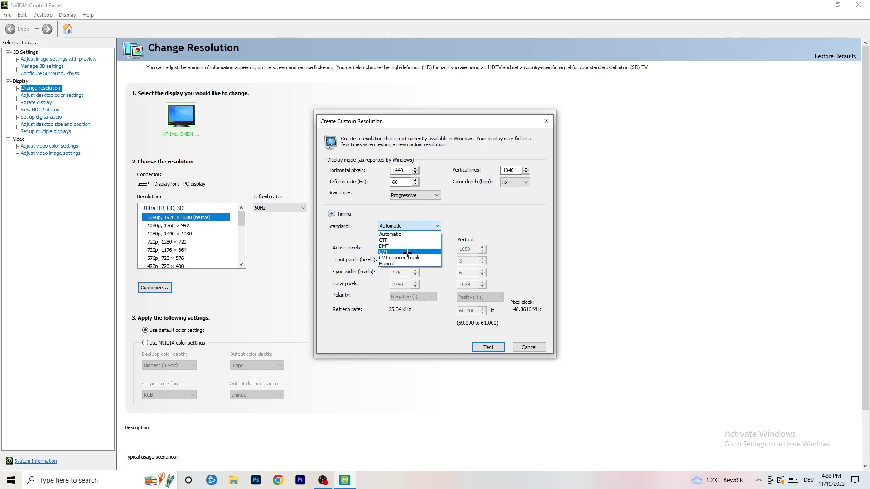
left_click(410, 226)
left_click(409, 226)
left_click(502, 216)
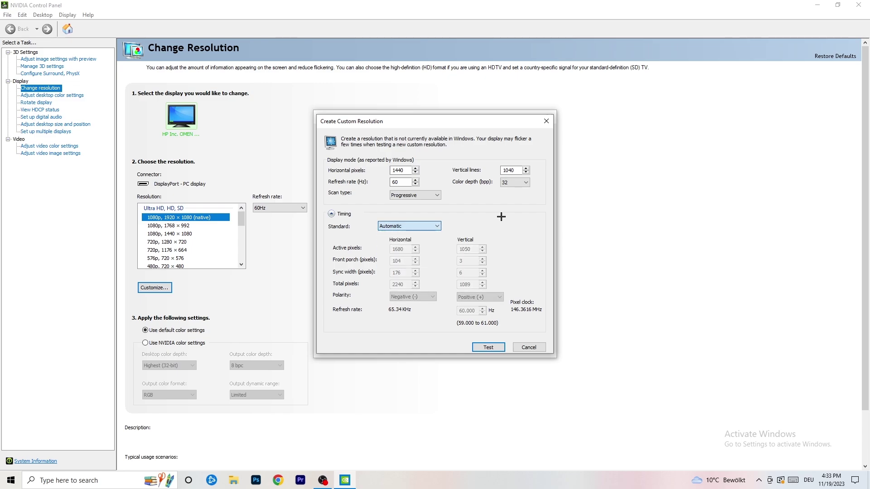
left_click(408, 226)
left_click(410, 261)
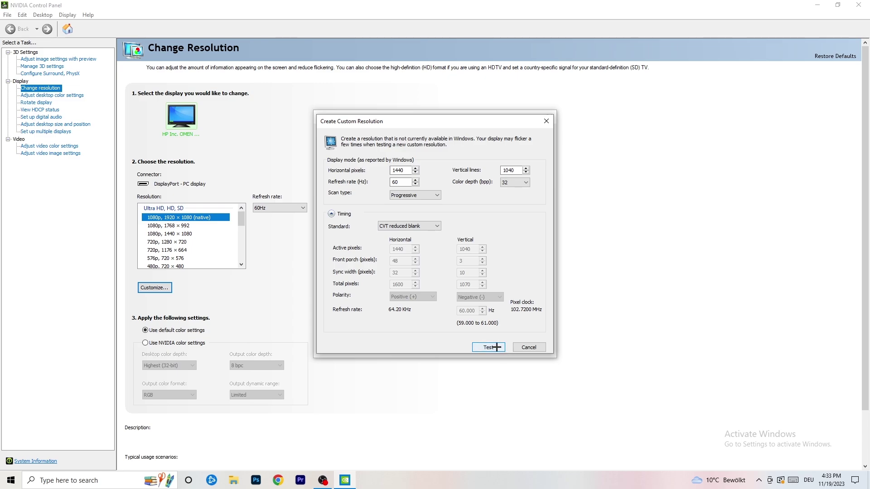
- Close the custom resolution dialogs and exit NVIDIA Control Panel
left_click(549, 119)
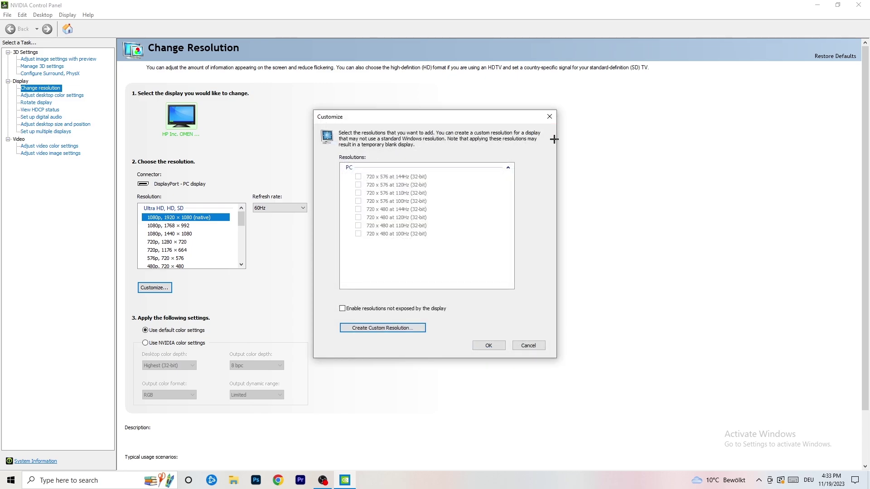
left_click(552, 117)
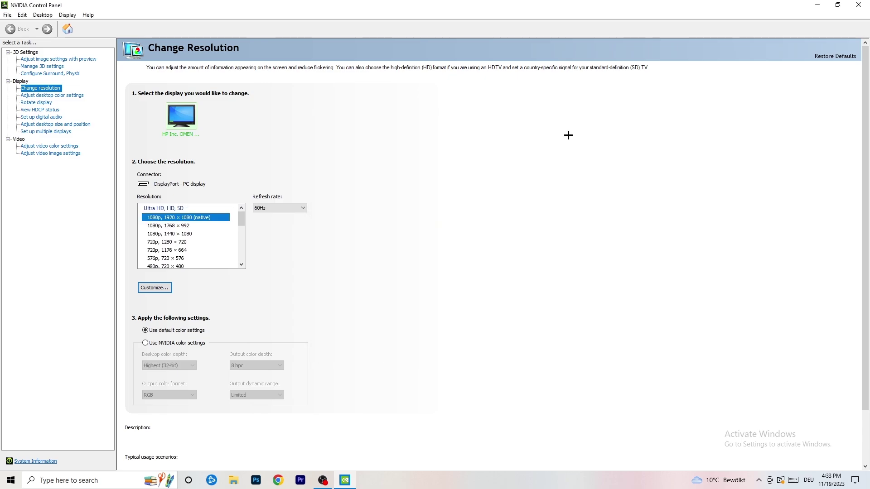
left_click(858, 5)
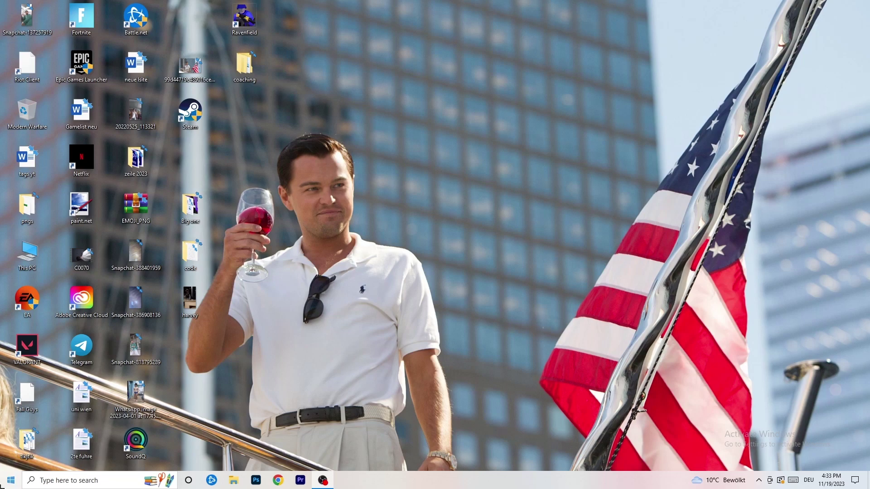
- Open Windows Settings from Start and go to the System Display page
left_click(10, 480)
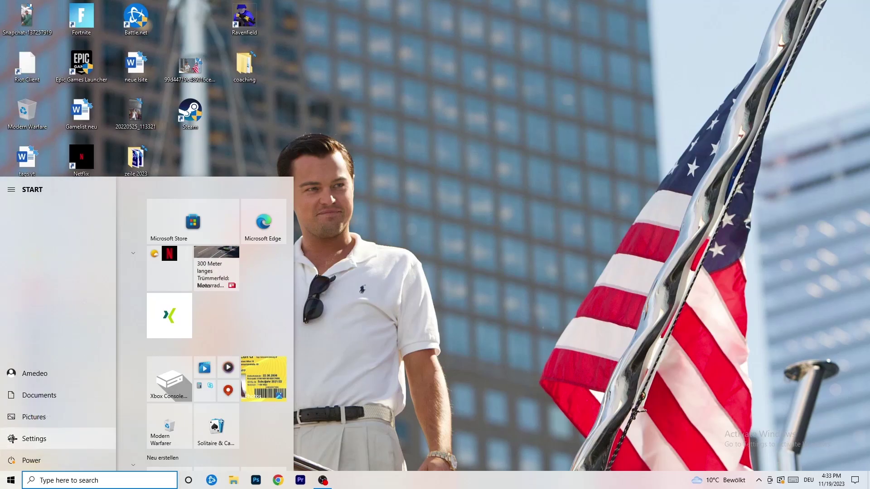
left_click(11, 438)
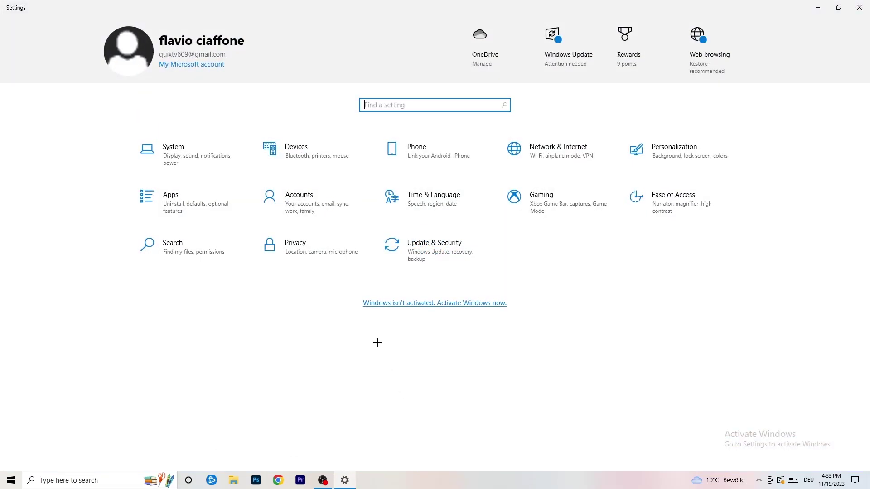
left_click(189, 164)
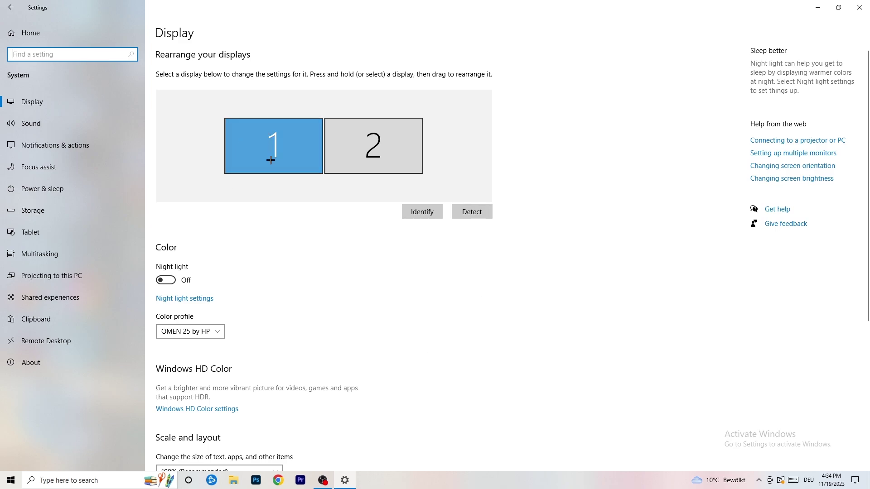
- Review the display options, leave scaling at 100%, and return to Settings home
scroll(292, 226, "down", 5)
left_click(199, 120)
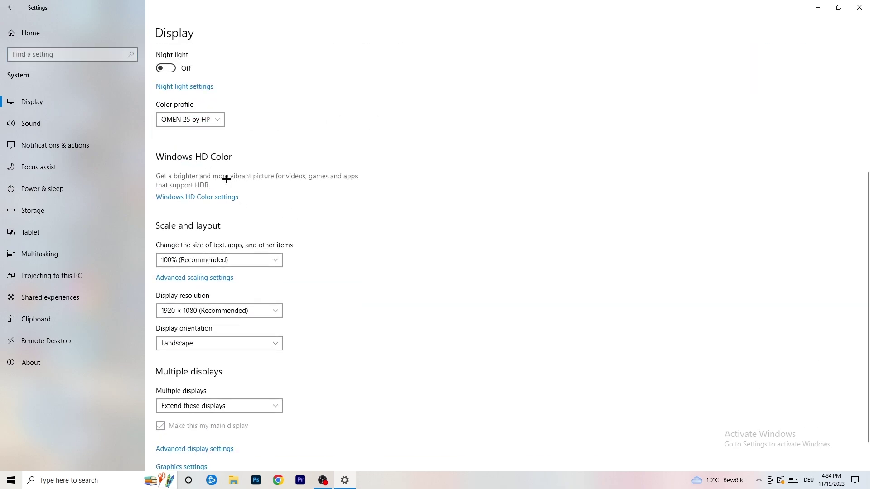
scroll(215, 207, "down", 1)
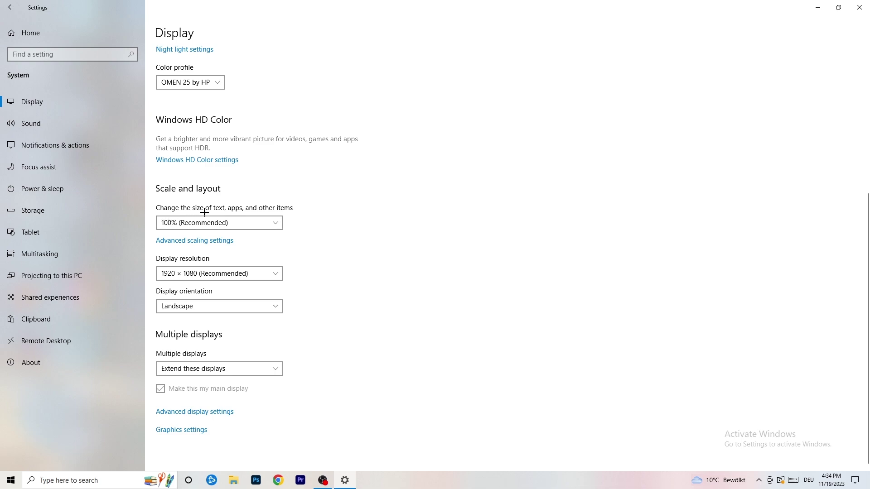
left_click(277, 223)
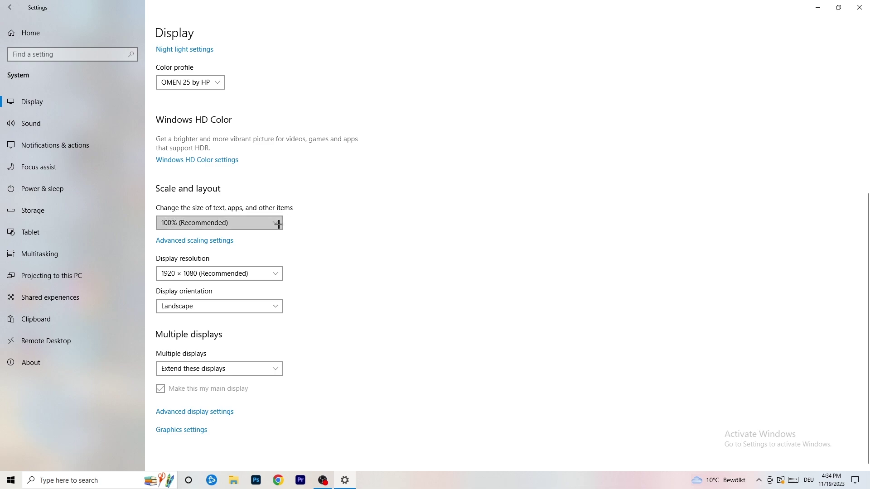
left_click(423, 212)
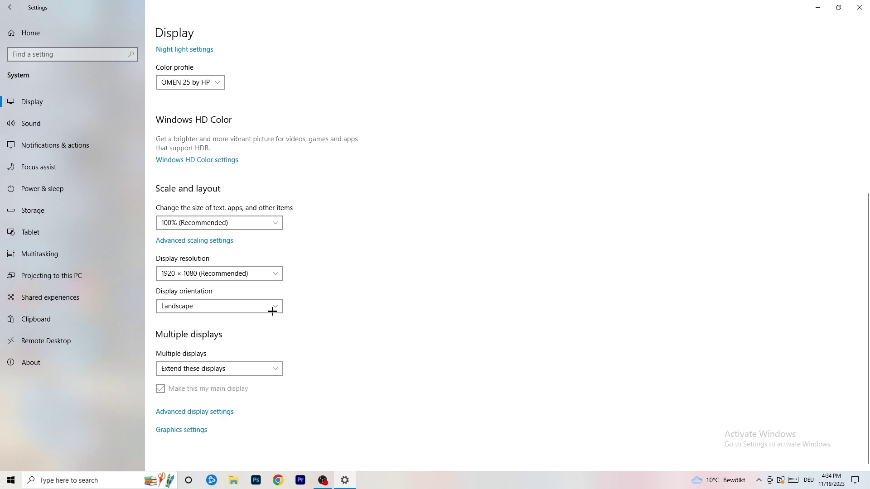
key("alt+Left")
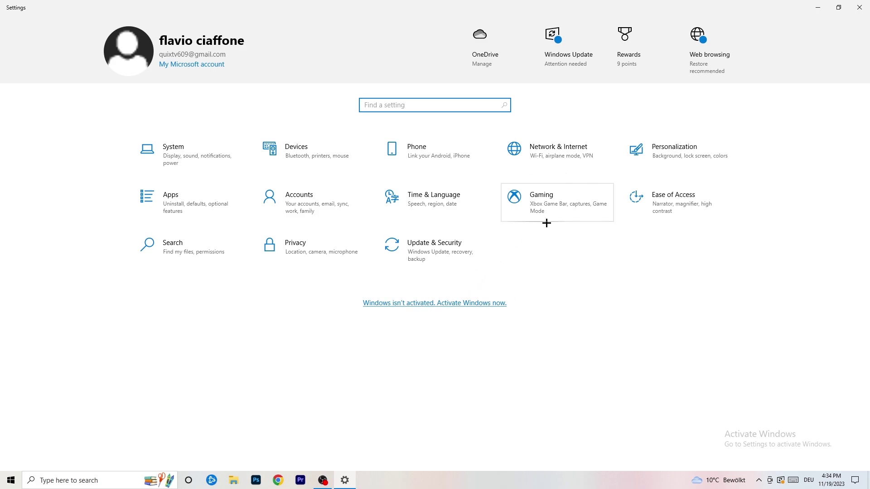
- Go to Gaming settings and open the Game Mode page with Game Mode on
left_click(558, 200)
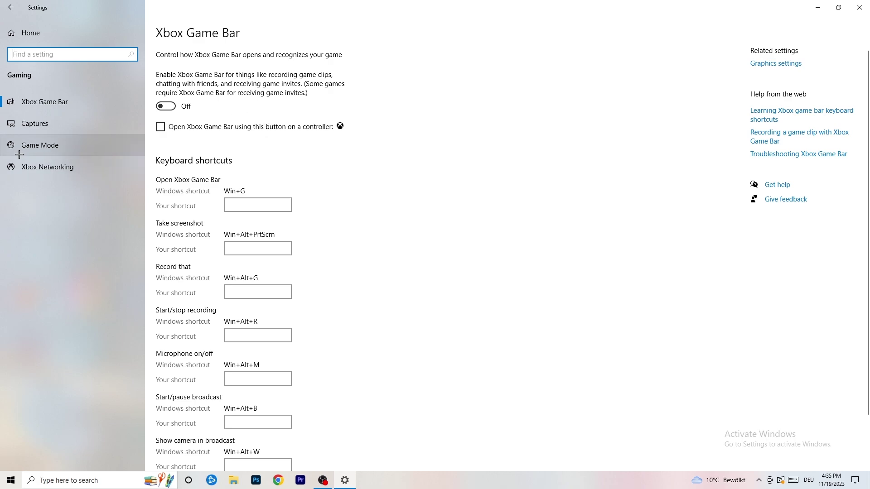
left_click(50, 144)
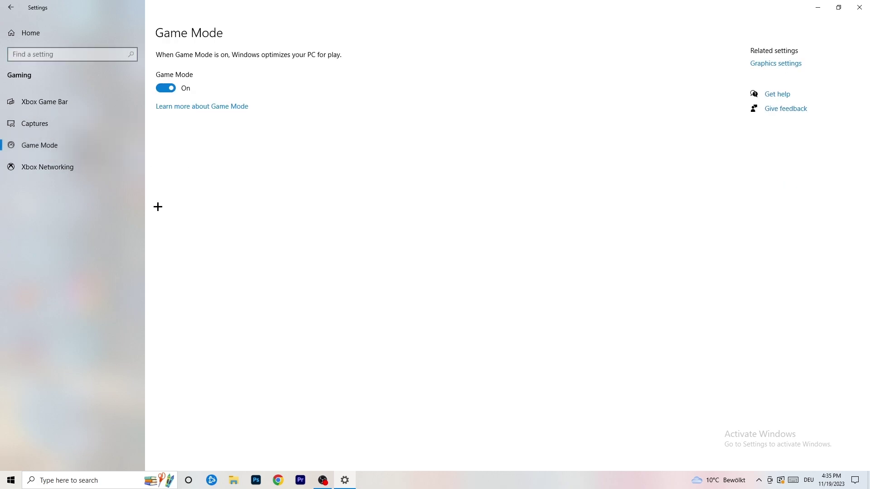